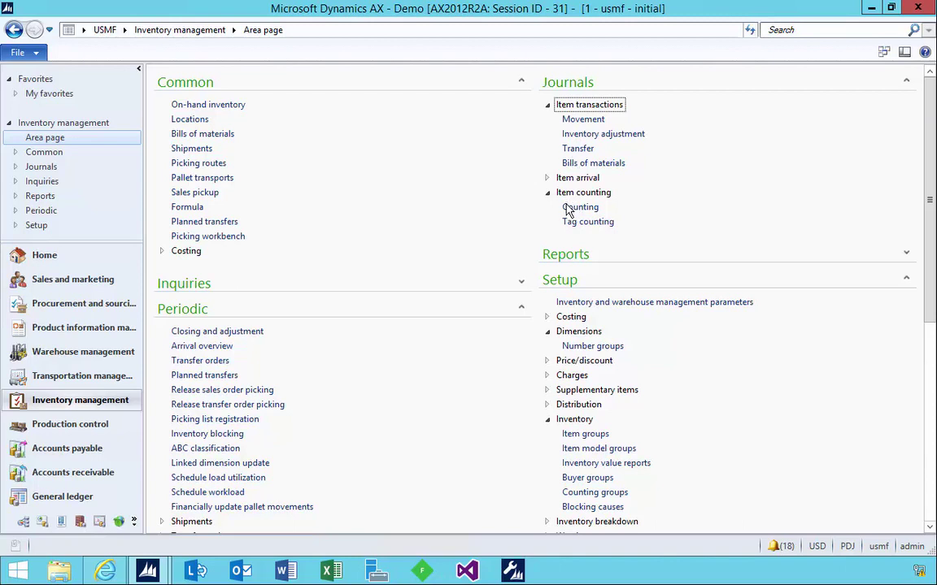
Step: Launch the Warehouse Mobile Devices Portal sign-in page in Internet Explorer
click(105, 572)
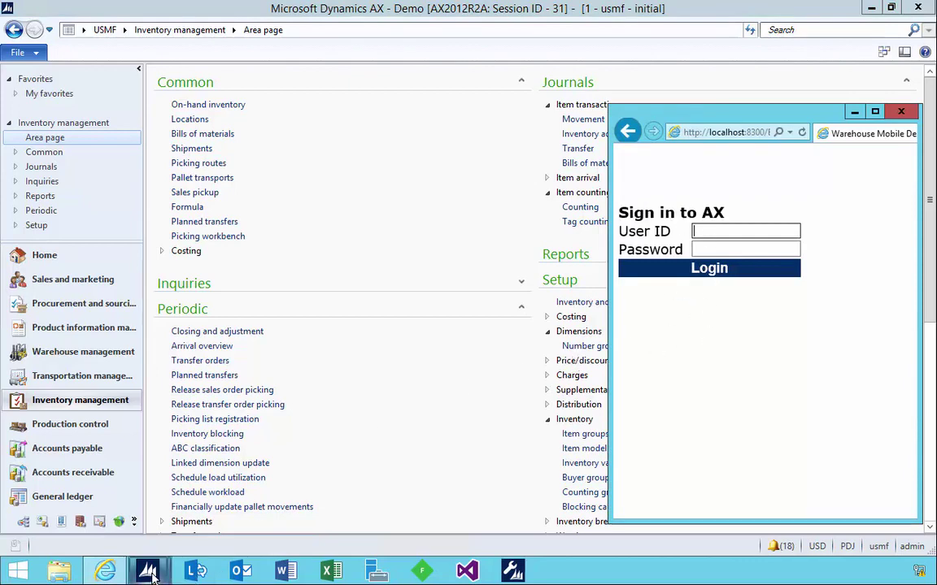
Step: Open X615's on-hand inventory and review the RECV and batch 123 WMSSTOCK2 stock lines
mouse_move(147, 572)
click(244, 496)
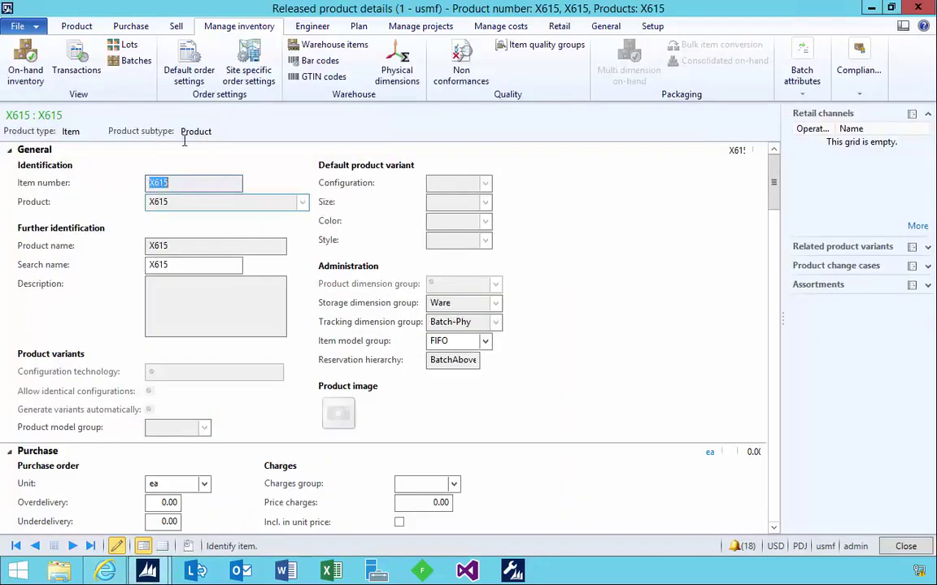
click(27, 71)
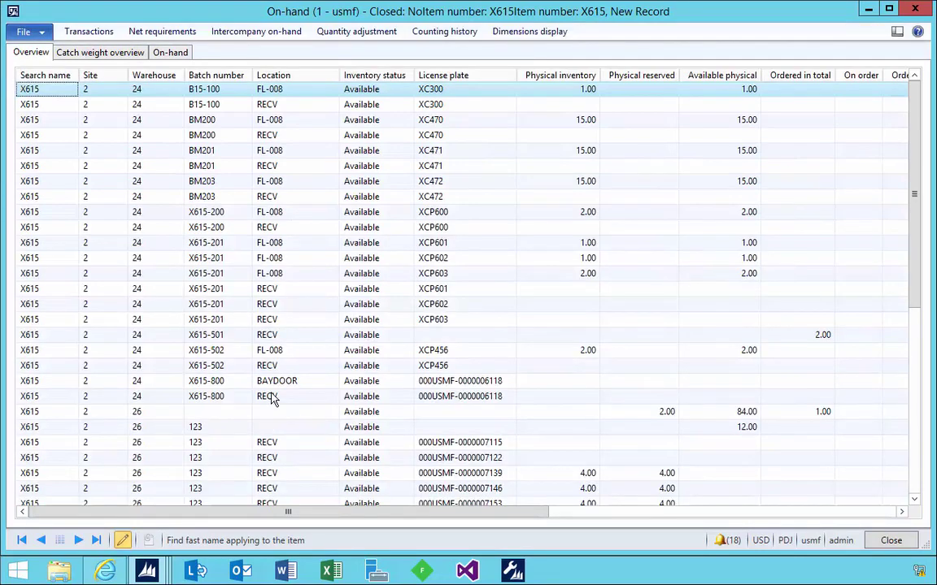
click(272, 396)
scroll(280, 366, down, 5)
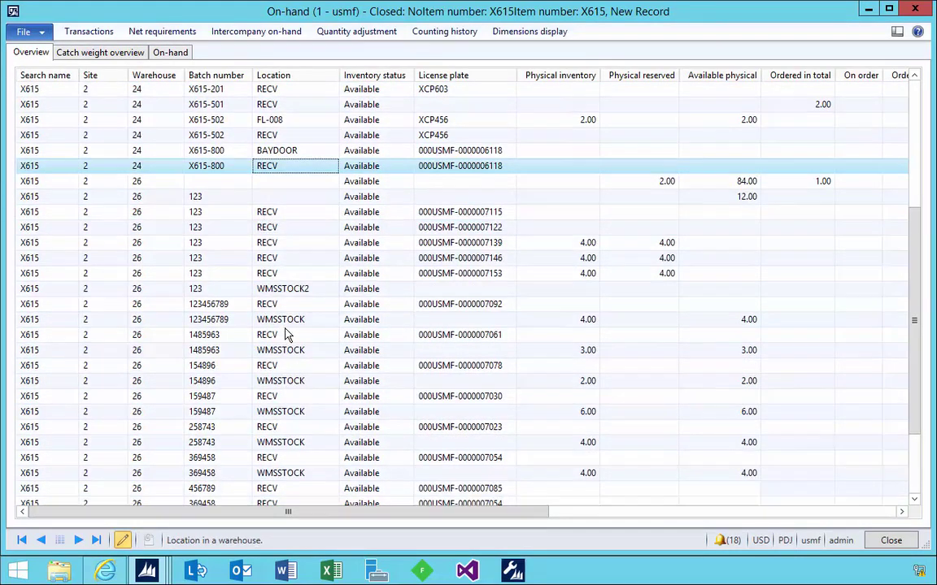
click(258, 287)
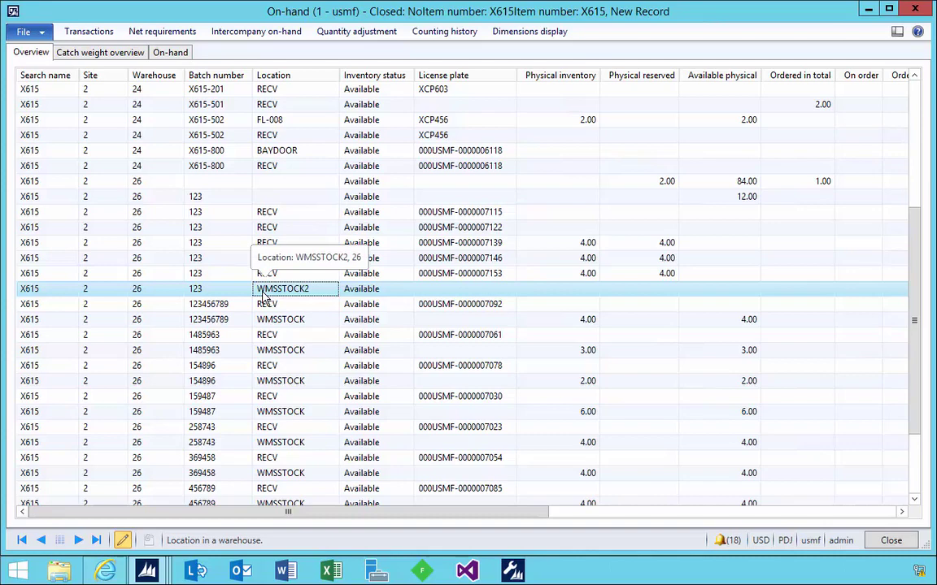
Step: Go to the Warehouse management area page and open the Inventory adjustment types setup
mouse_move(149, 573)
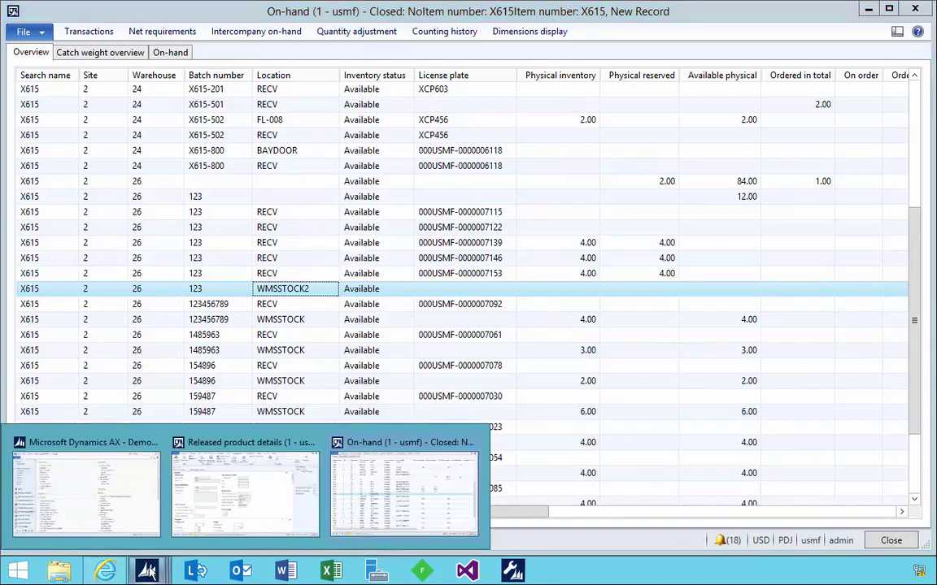
click(118, 500)
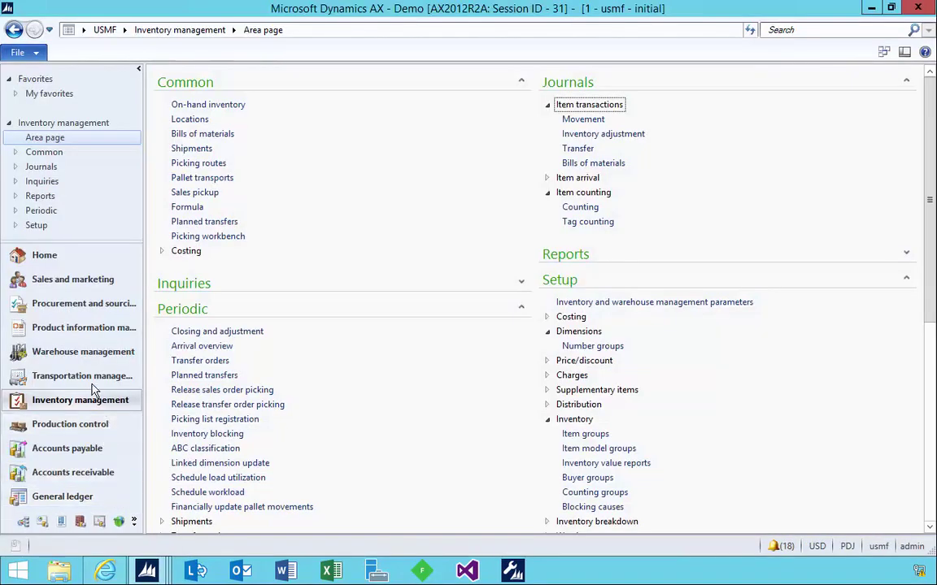
click(82, 354)
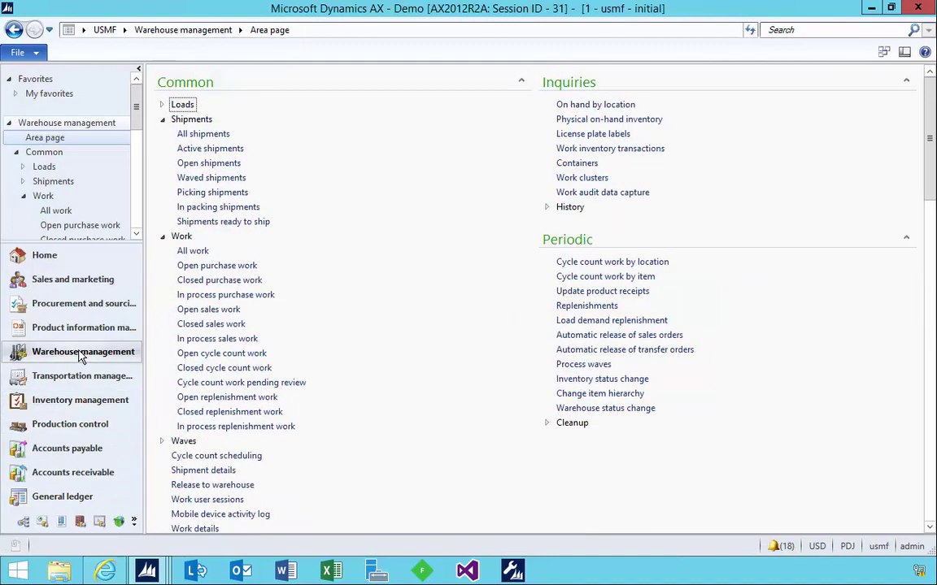
scroll(423, 439, down, 5)
scroll(431, 457, down, 10)
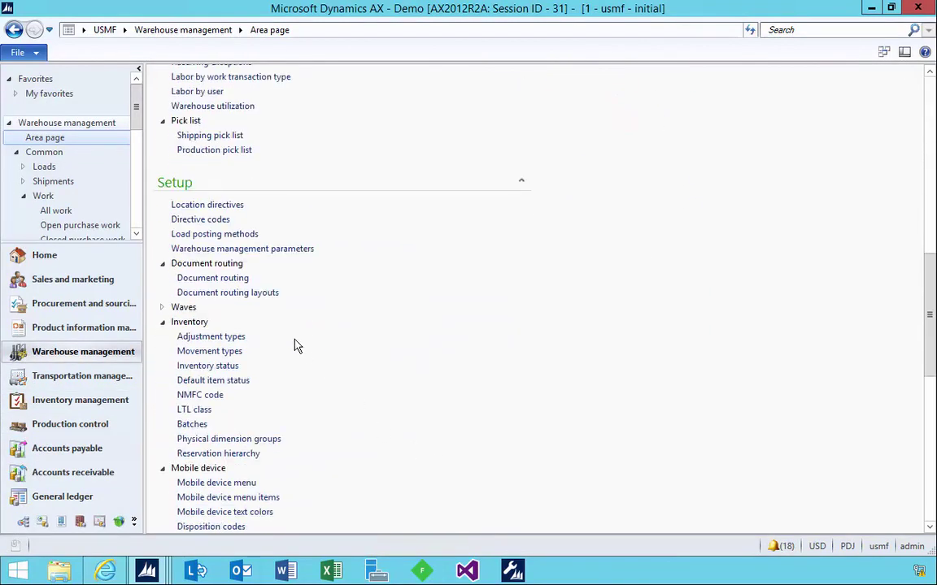
click(215, 338)
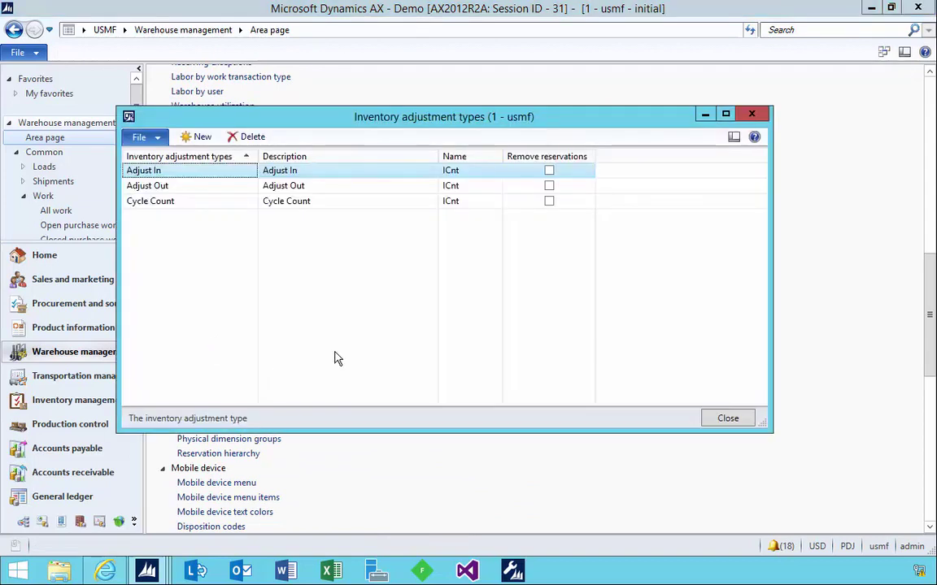
Step: Review the adjustment types, confirm Adjust In keeps the ICnt journal, and close the form
click(297, 173)
click(300, 187)
click(193, 169)
key(Down)
click(451, 171)
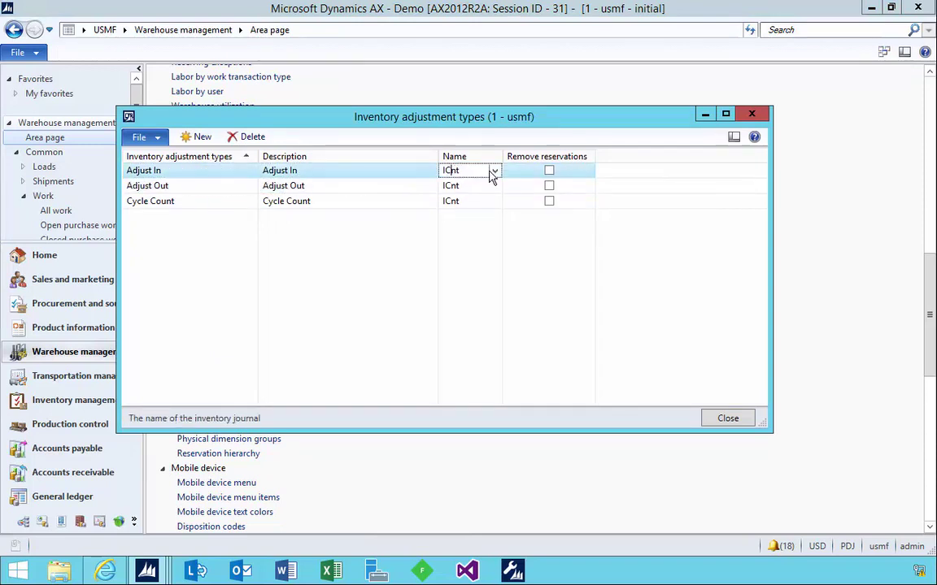
click(495, 172)
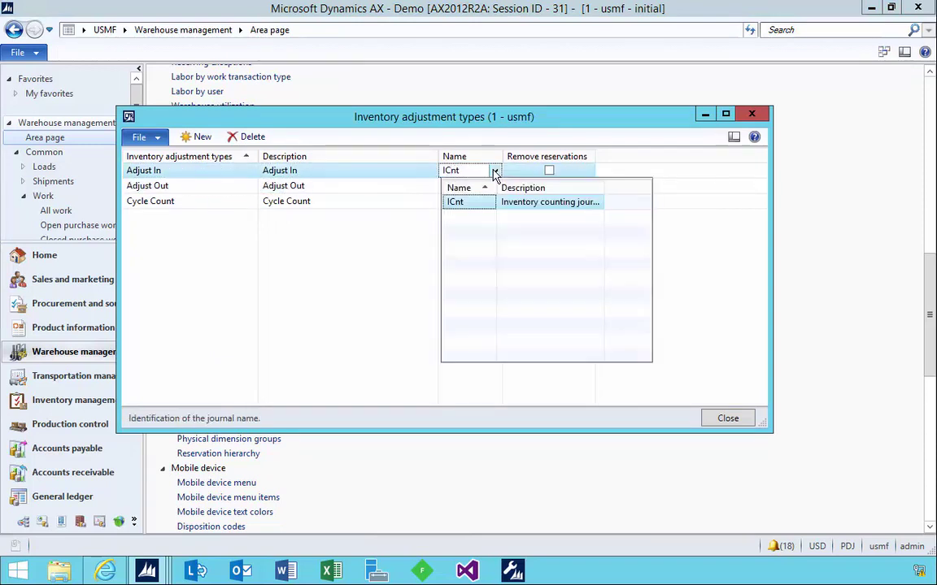
click(463, 202)
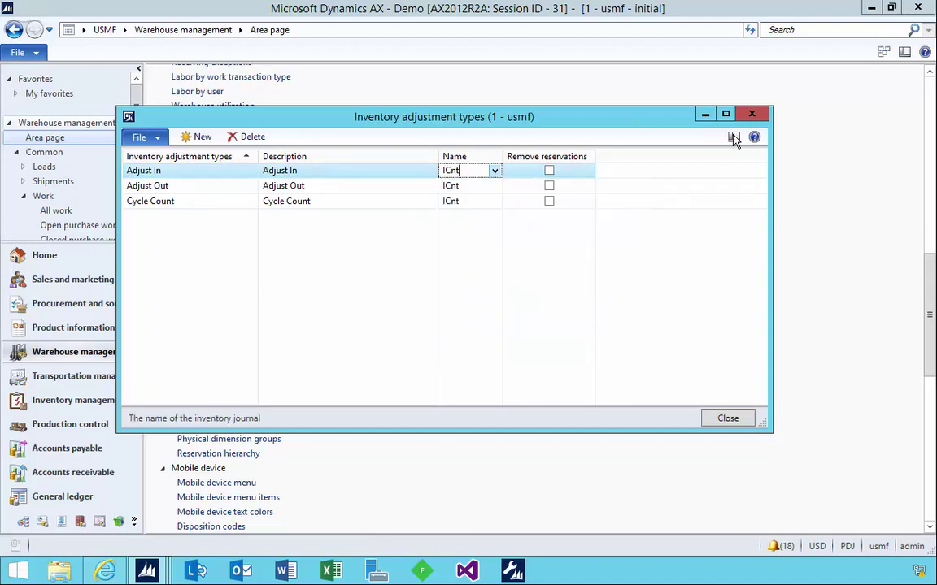
click(752, 114)
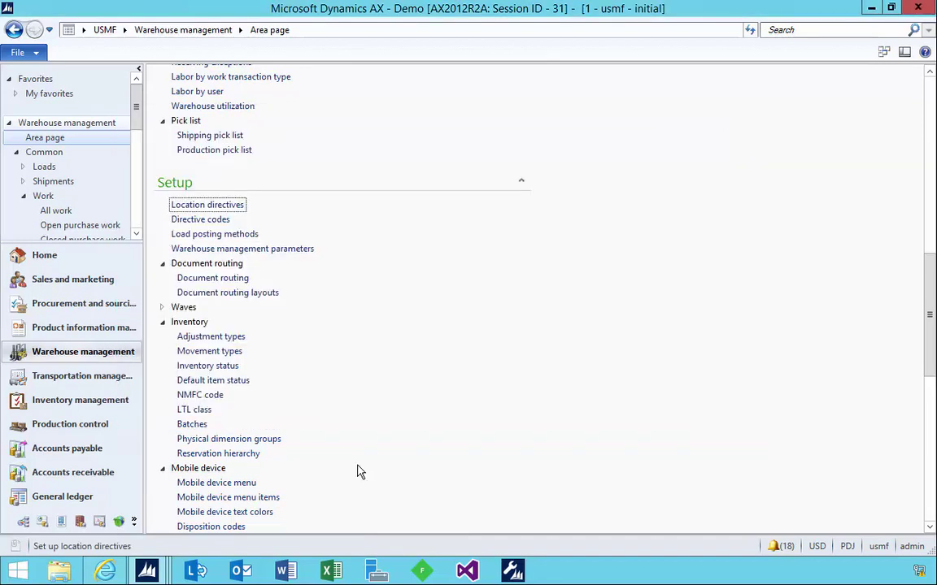
Step: Add a new mobile device menu item with name and title AdjustmentIn and mode Work
scroll(334, 453, down, 3)
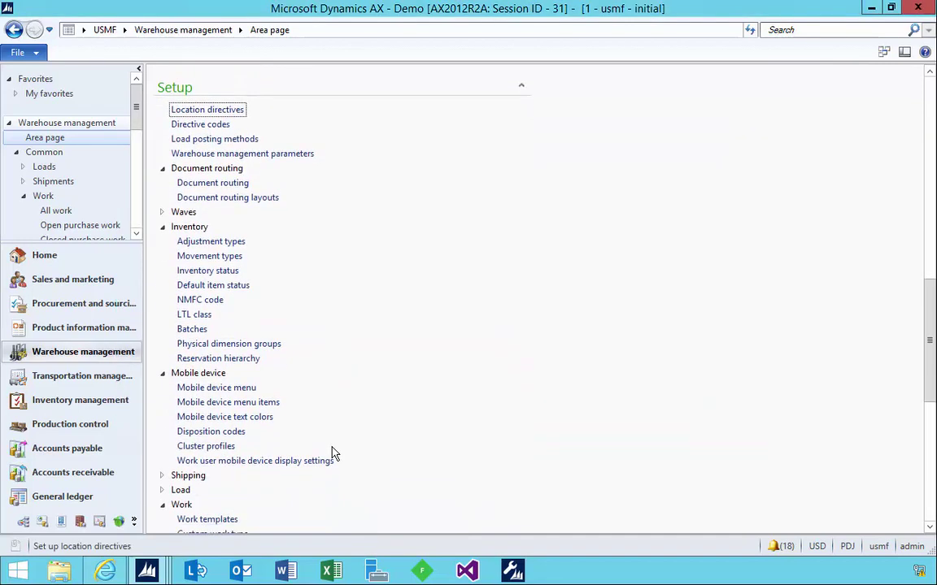
click(266, 406)
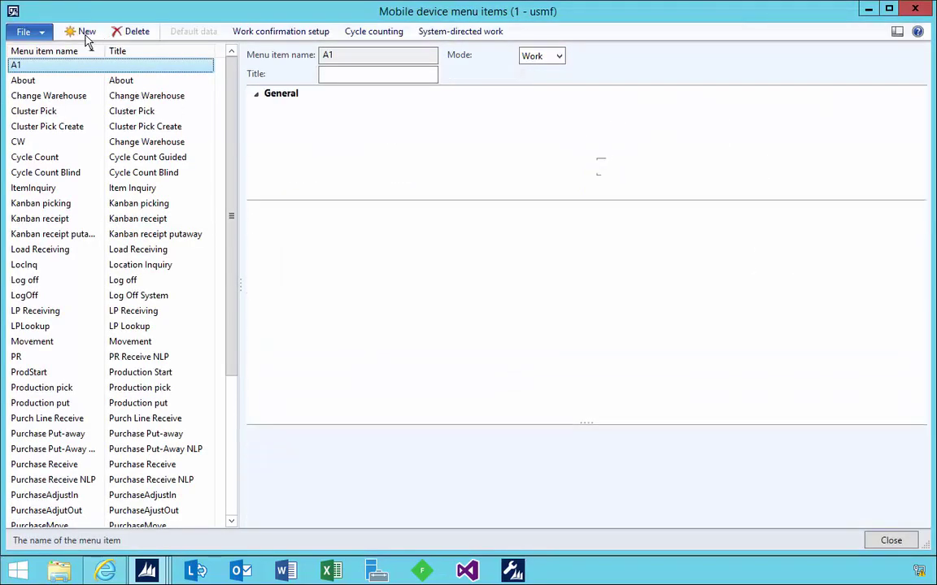
click(81, 31)
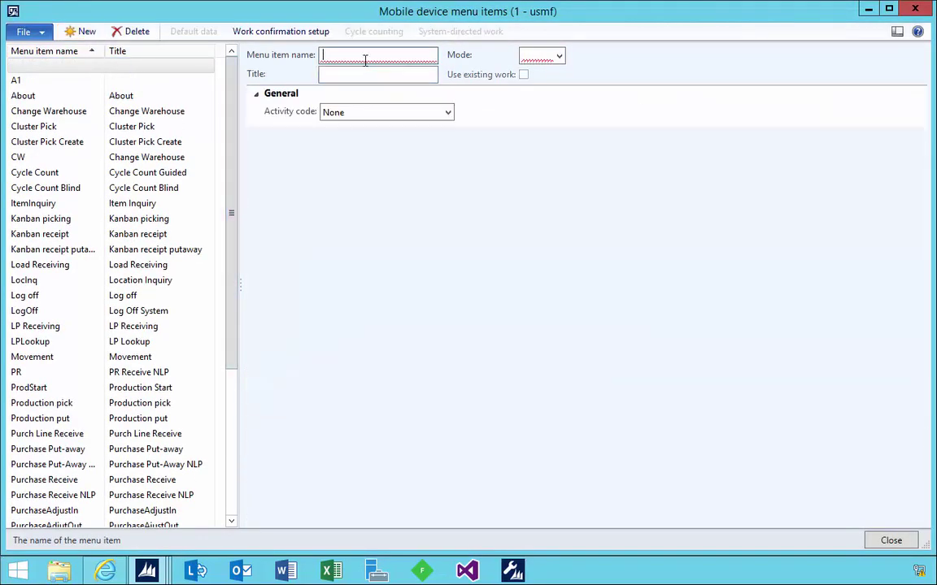
text(AdjustmentIn)
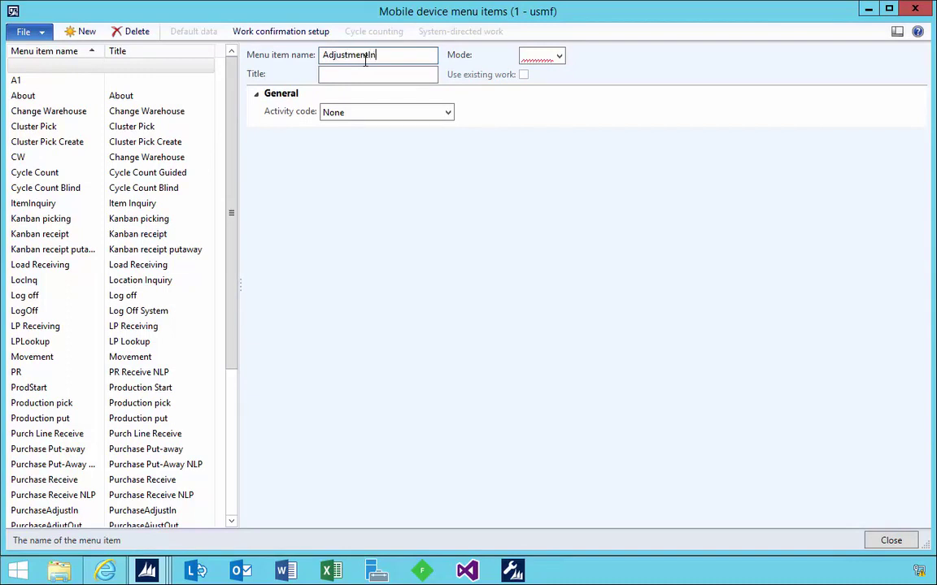
key(Tab)
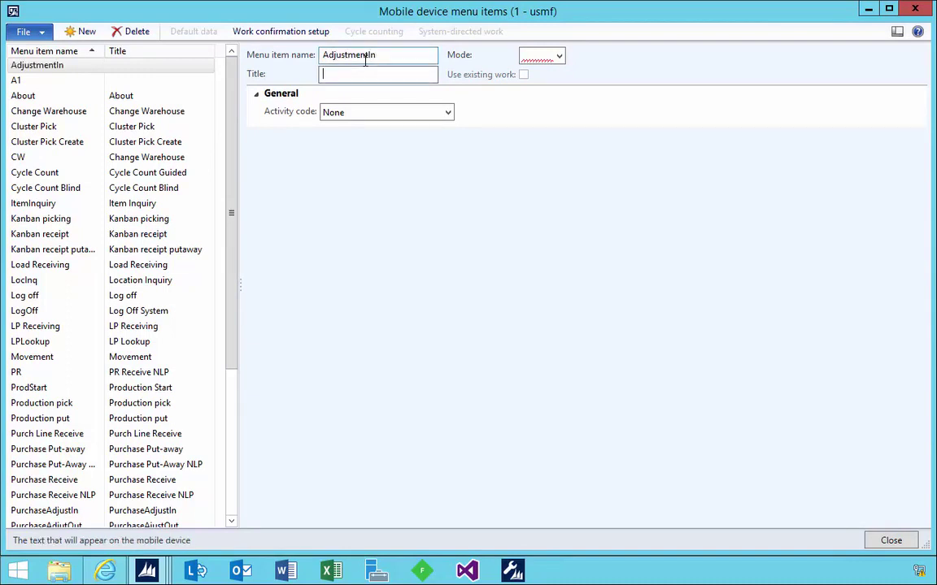
text(AdjustmentIn)
key(Tab)
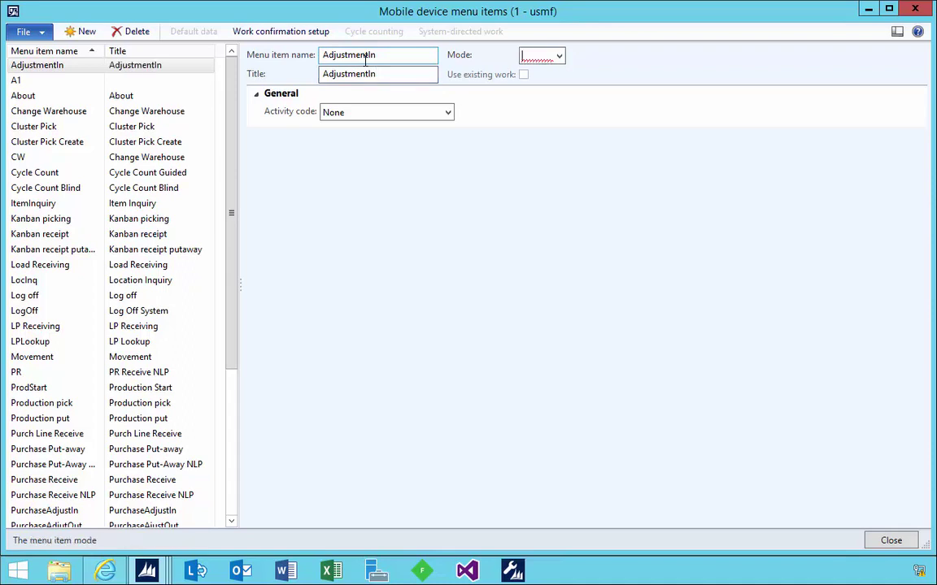
click(560, 56)
click(553, 76)
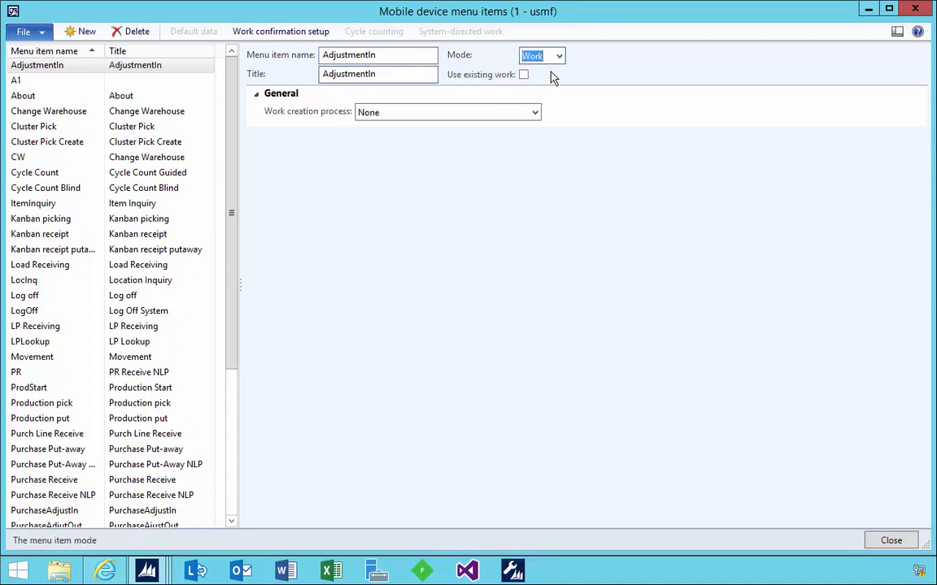
Step: Give AdjustmentIn work creation process 'Adjustment in' and adjustment type 'Adjust In', then save it
click(535, 112)
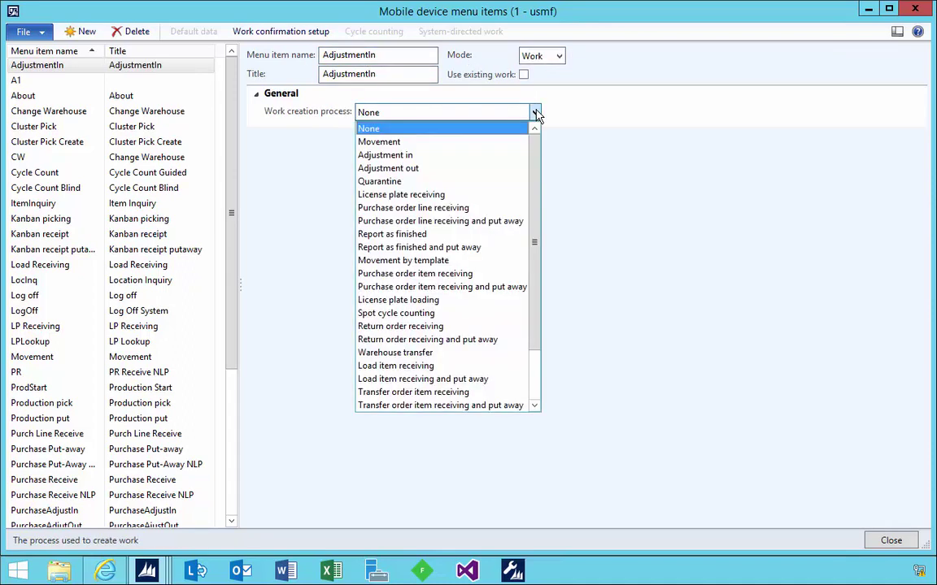
click(384, 156)
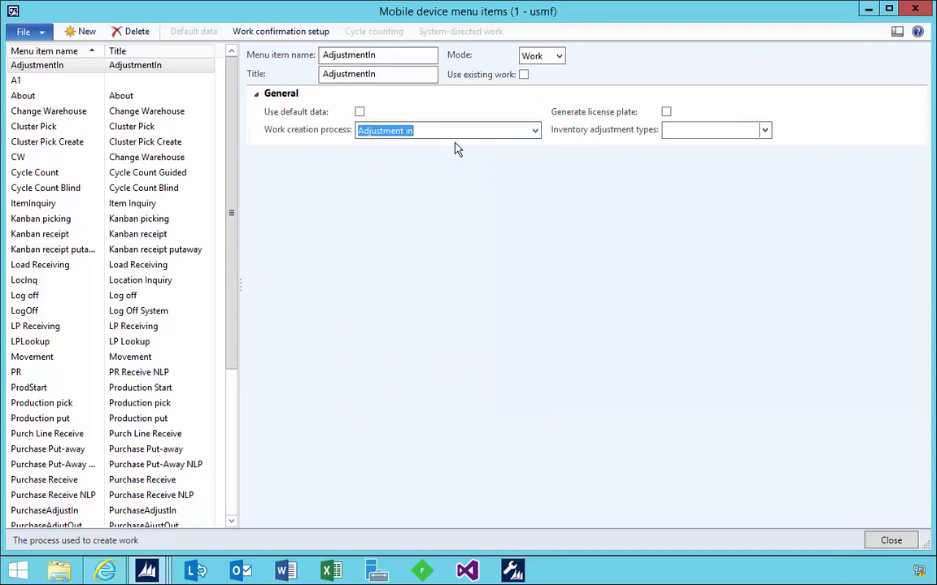
click(764, 130)
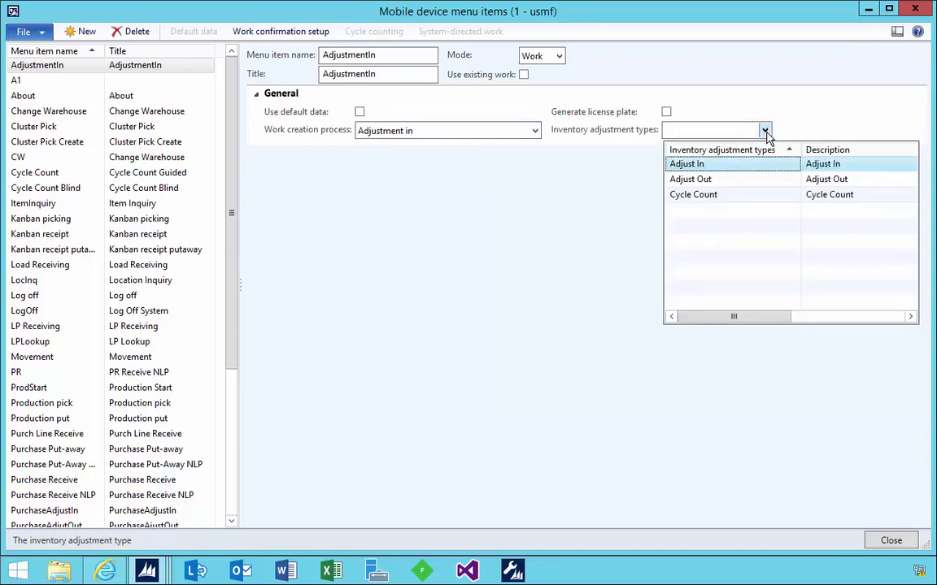
click(685, 166)
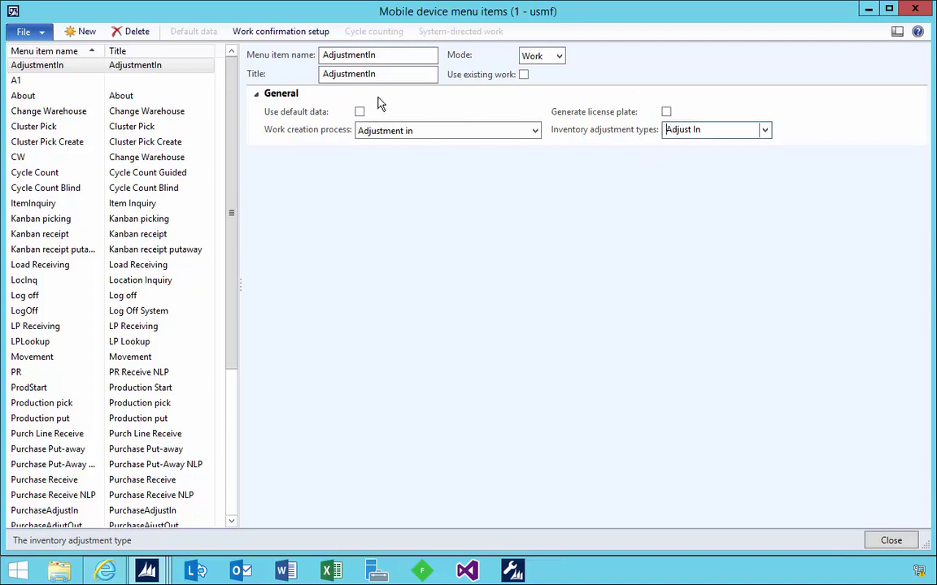
click(106, 80)
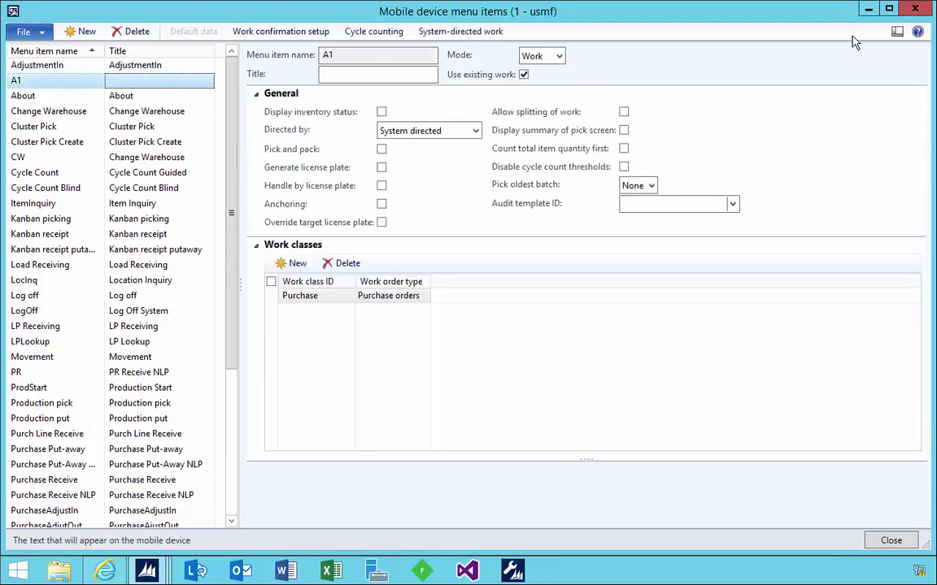
click(868, 8)
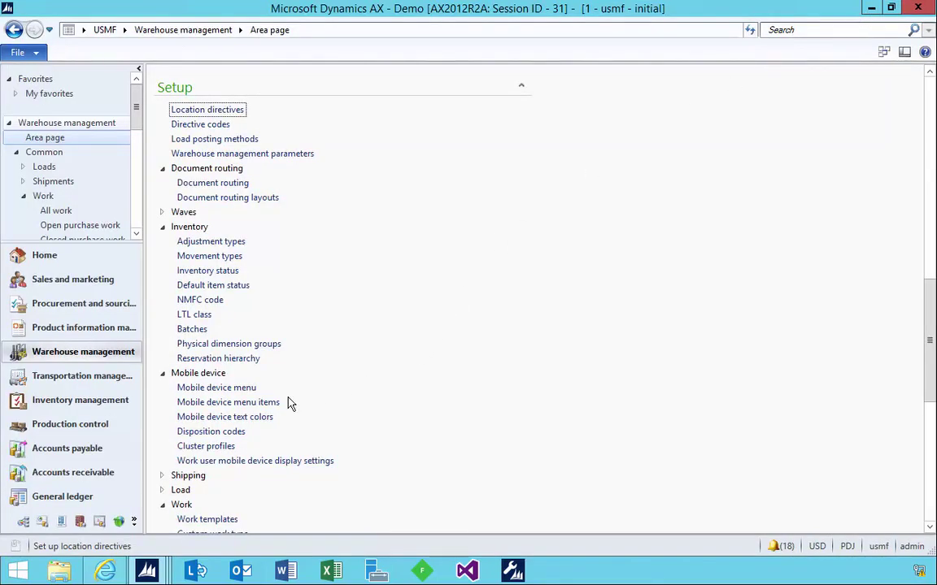
click(267, 402)
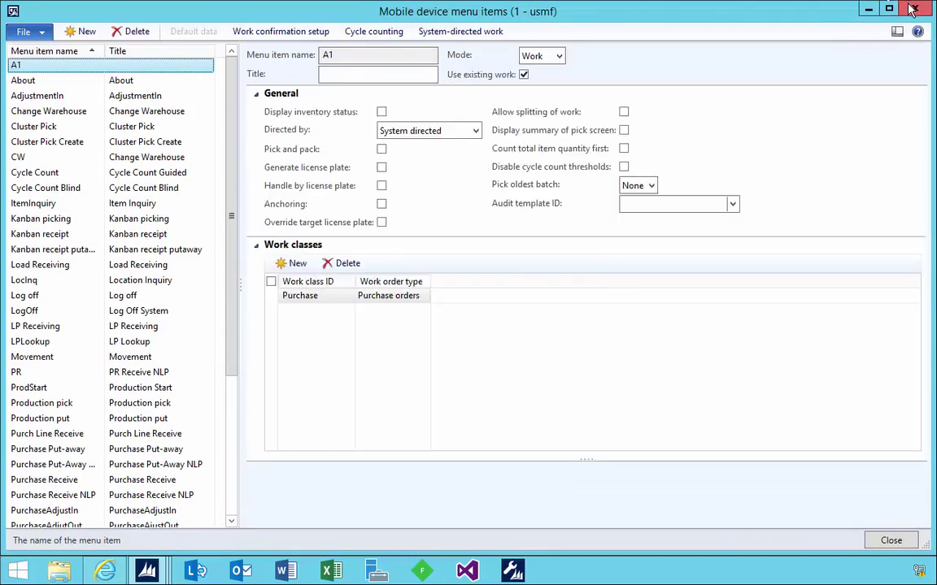
Step: Open the Mobile device menus setup and select the Adjustments menu
click(912, 10)
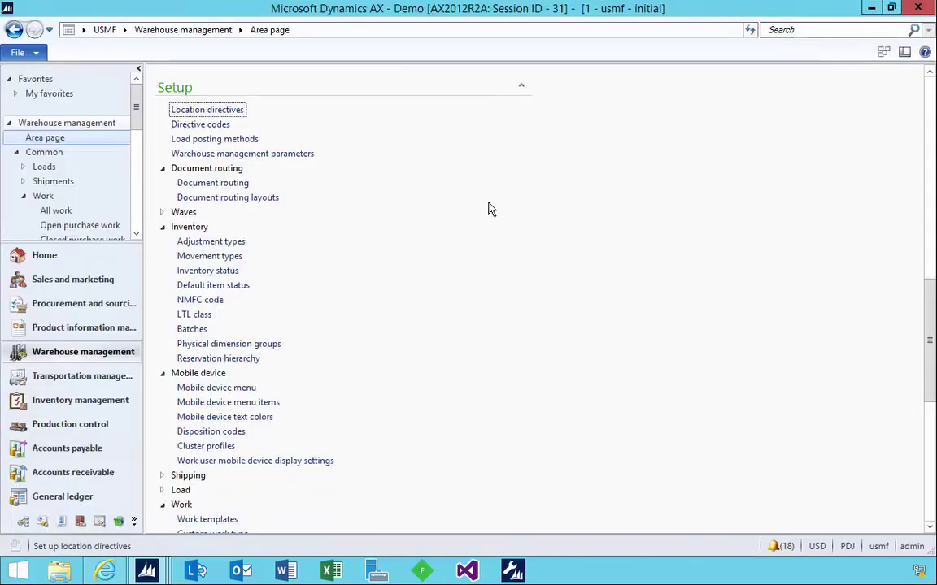
click(213, 389)
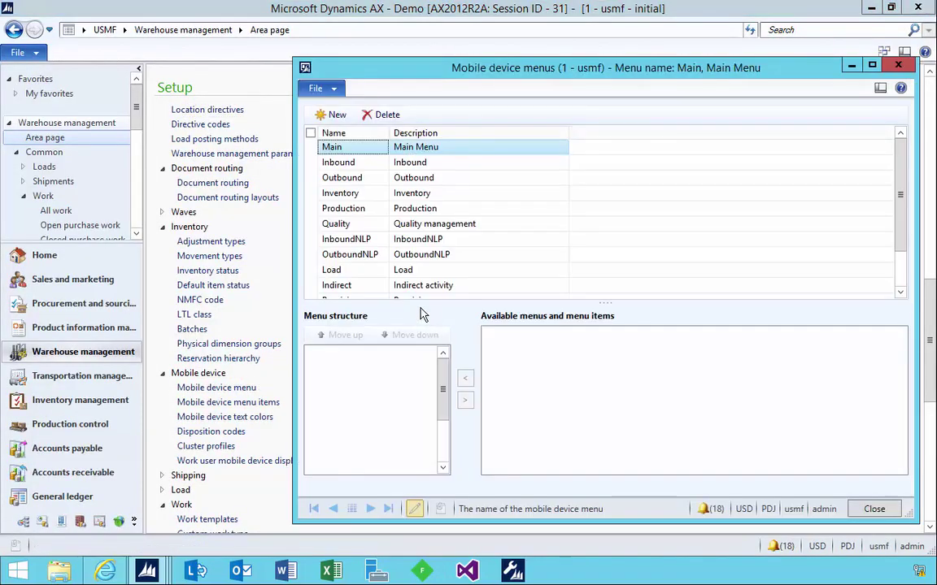
drag(420, 65, 258, 54)
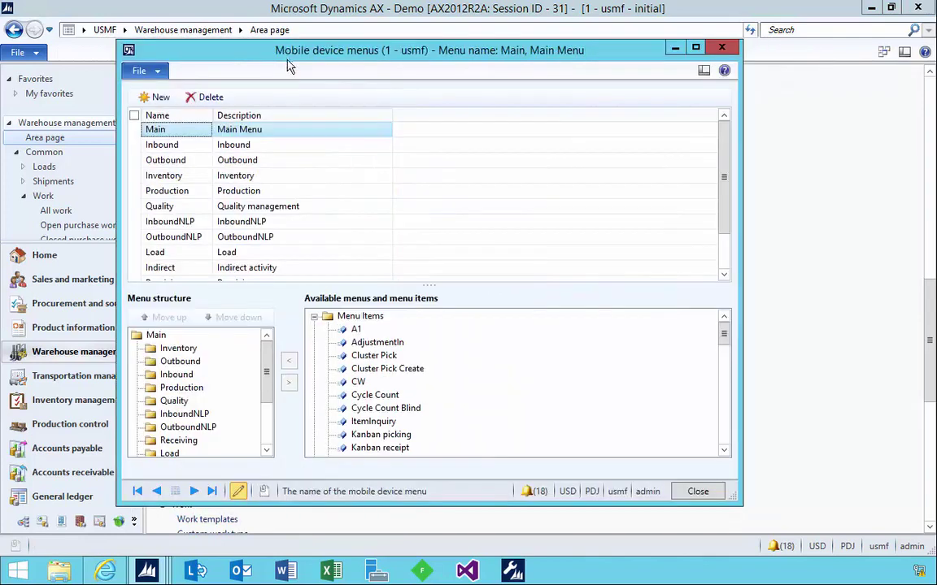
scroll(724, 275, down, 2)
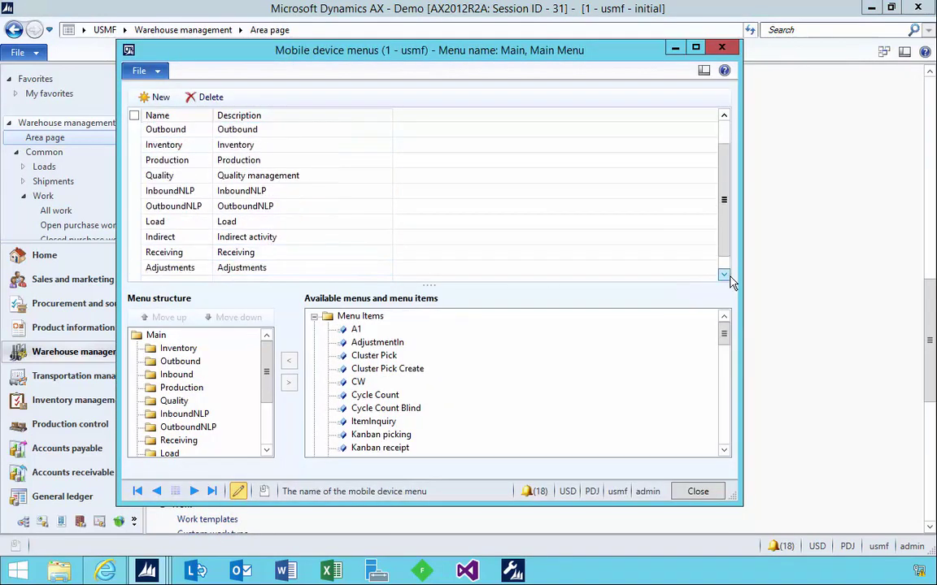
click(185, 225)
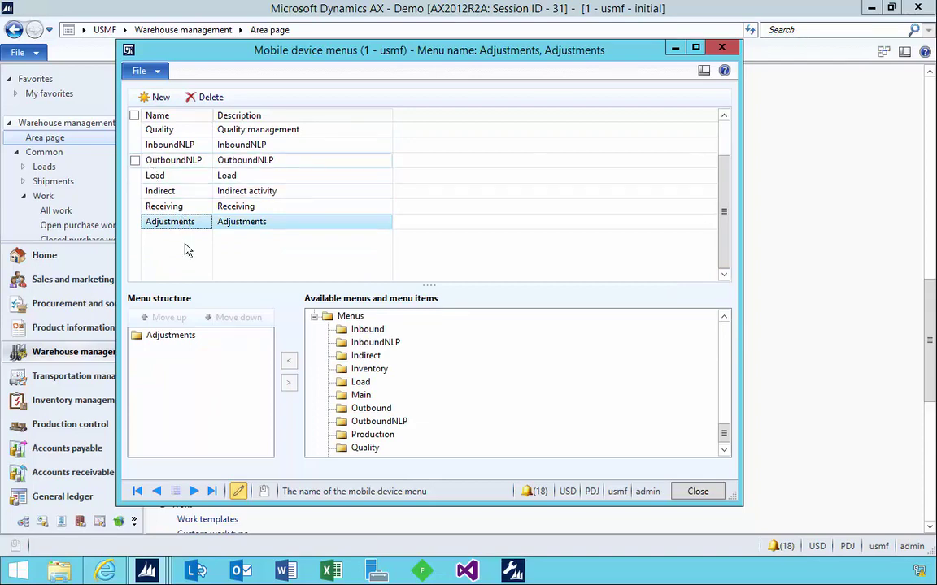
Step: Add the AdjustmentIn item under Adjustments, verify it, then view the Receiving menu
scroll(726, 391, up, 10)
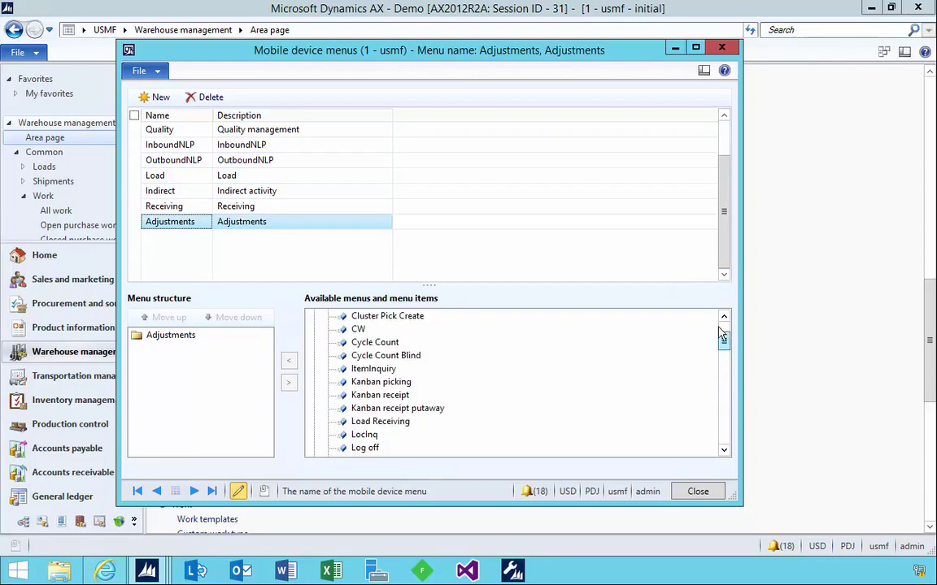
click(374, 356)
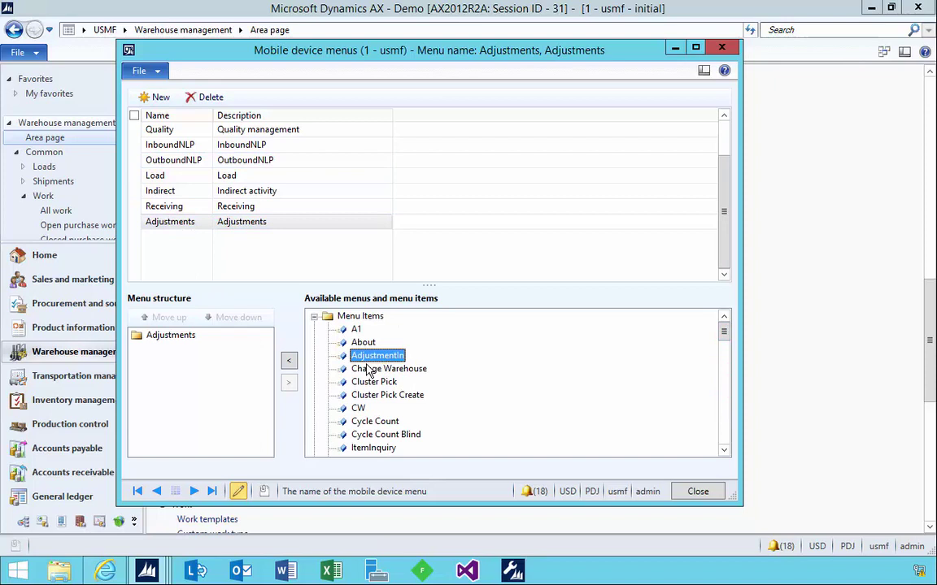
click(289, 360)
click(176, 349)
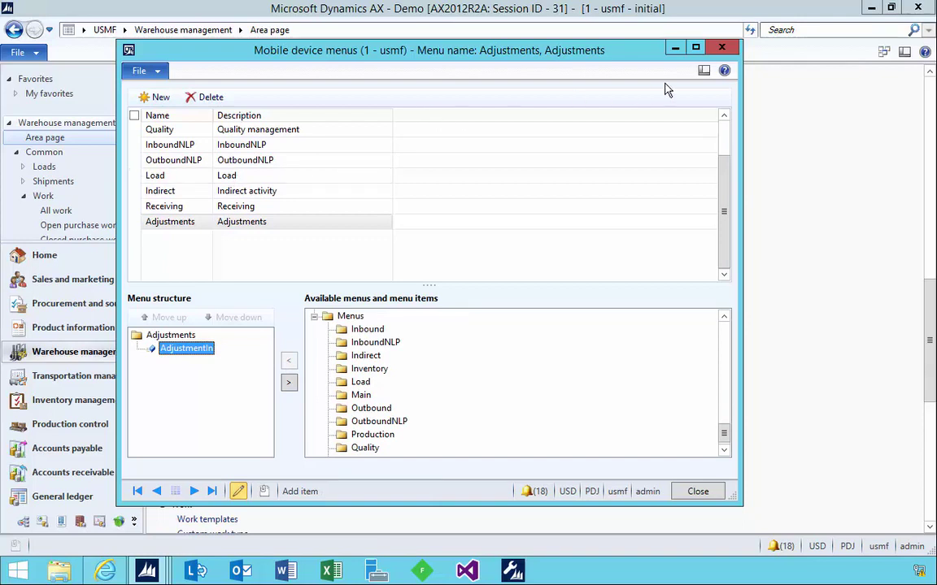
click(180, 207)
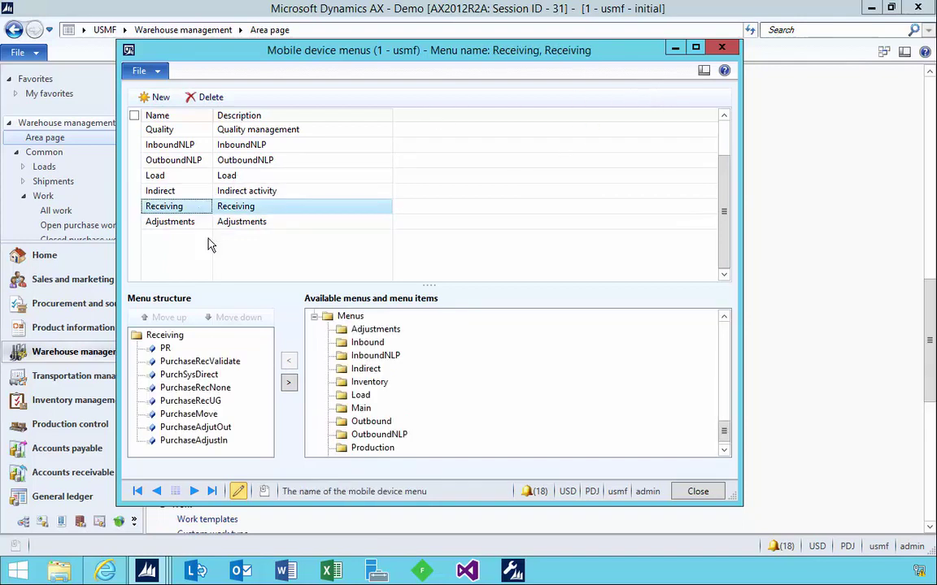
Step: Sign in to the Warehouse Mobile Devices Portal with the user's password
click(99, 572)
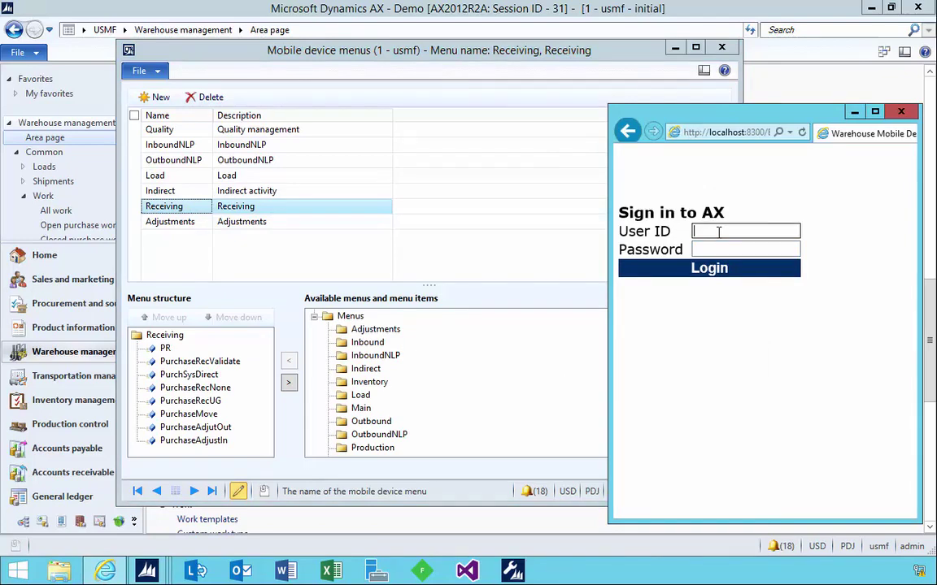
key(Tab)
text(1)
key(Return)
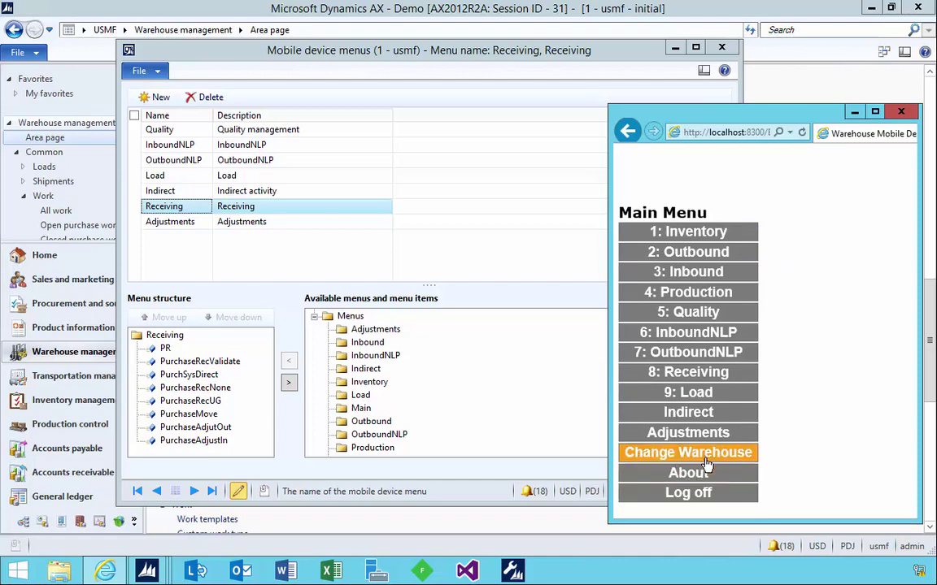
Step: Switch the warehouse to 24, go back to the main menu, and open Adjustments
click(707, 464)
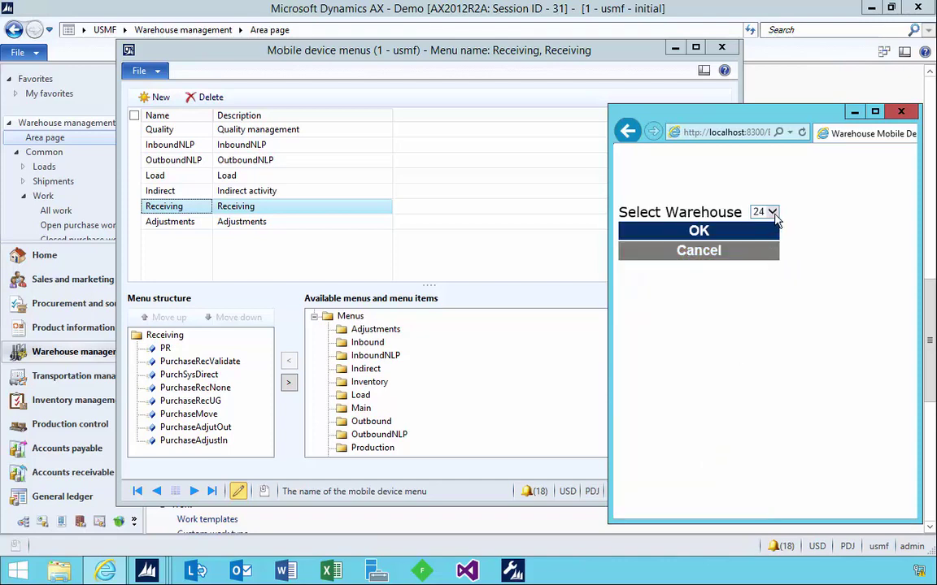
click(773, 213)
click(772, 213)
click(736, 233)
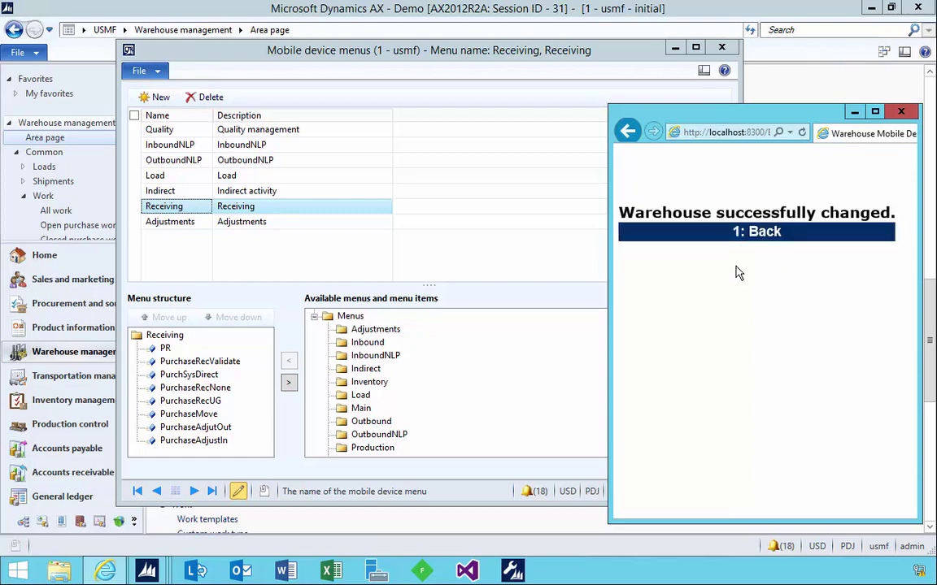
click(759, 236)
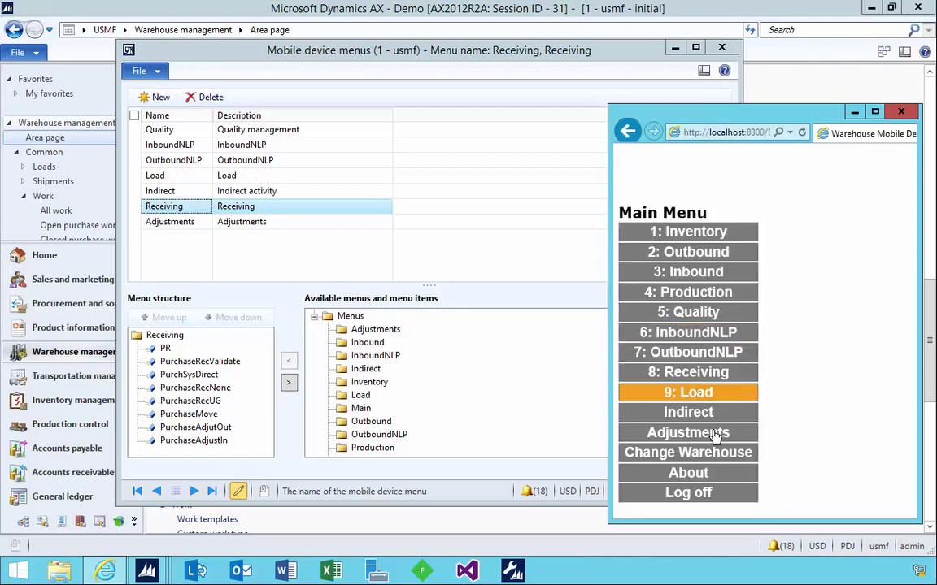
click(690, 434)
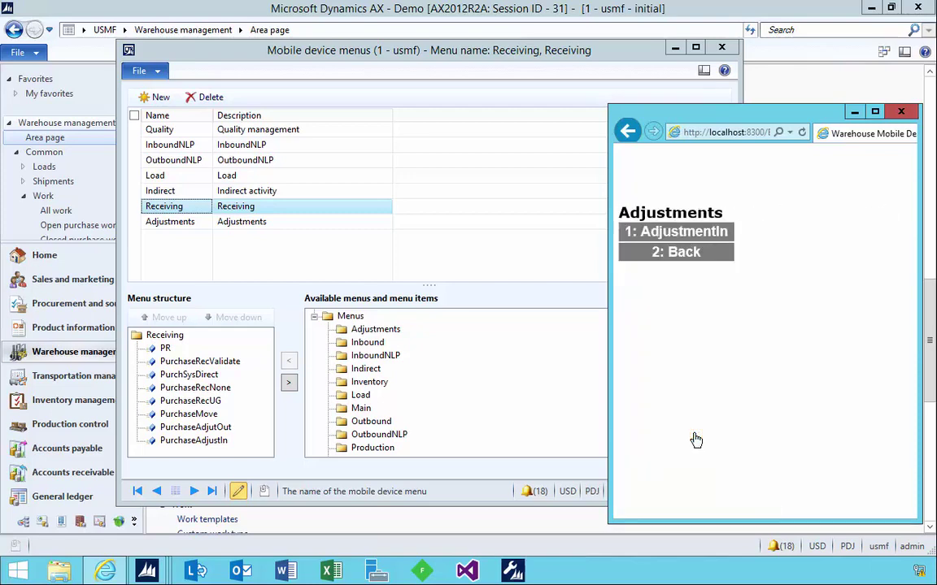
Step: Run AdjustmentIn with location WMSSTOCK2, item X615, batch 123 and quantity 20
click(675, 231)
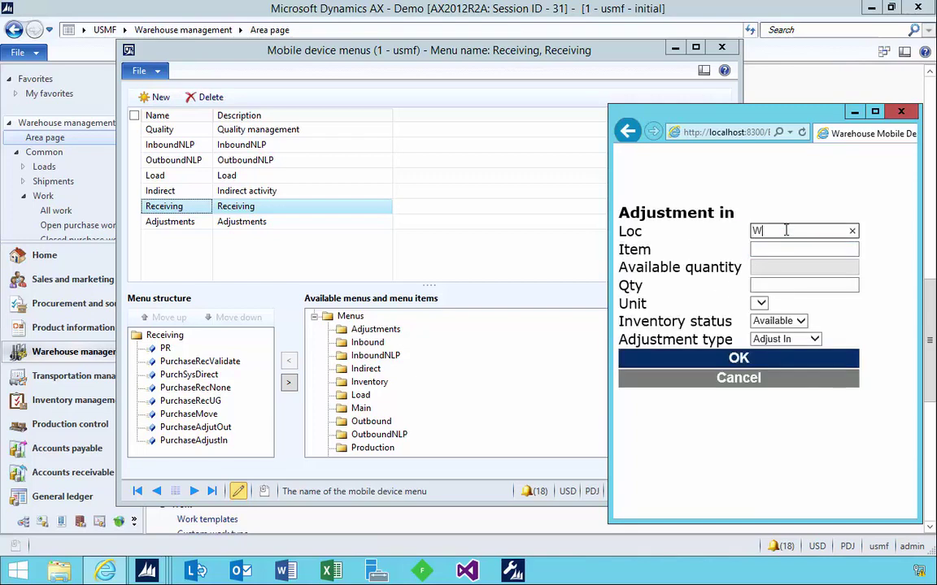
text(WMSSTOCK2)
key(Return)
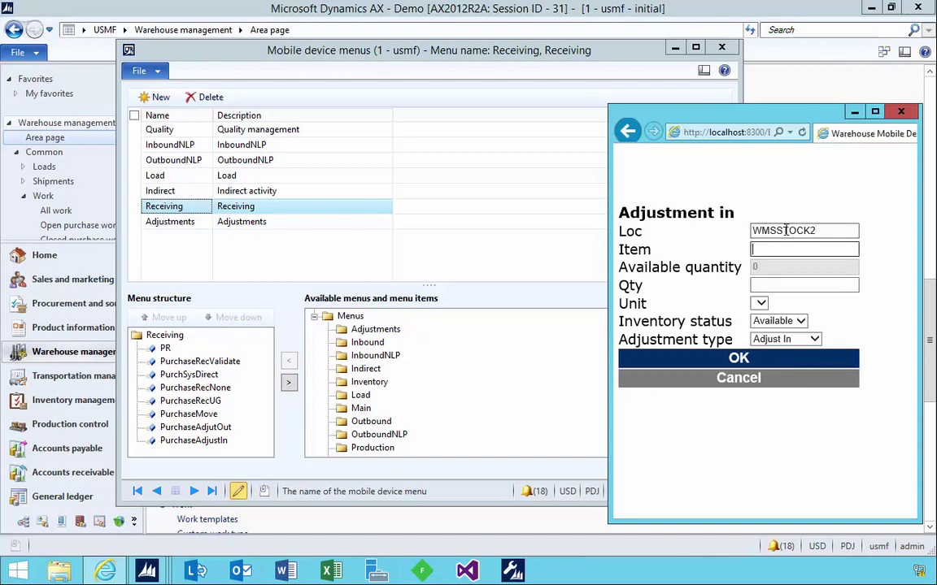
text(X615)
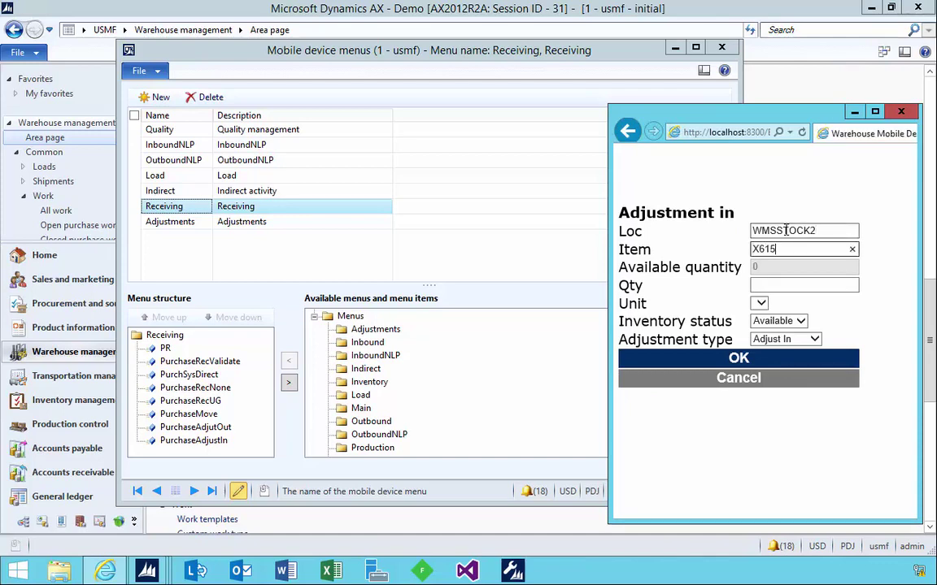
key(Return)
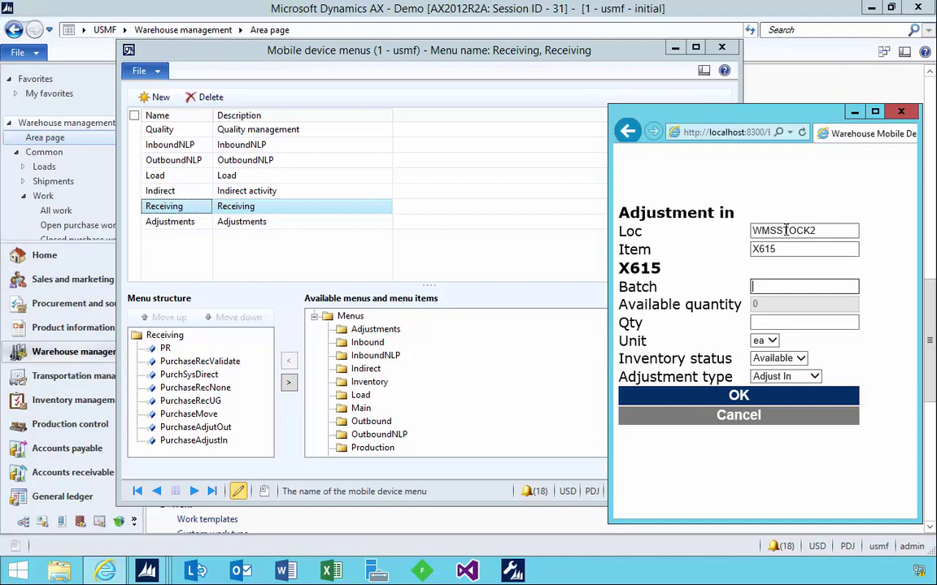
key(Return)
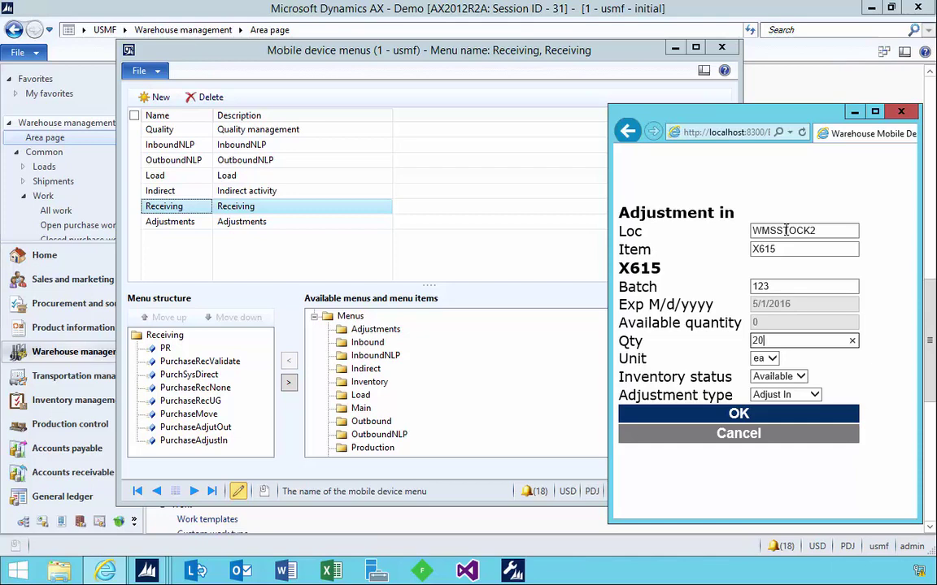
key(Return)
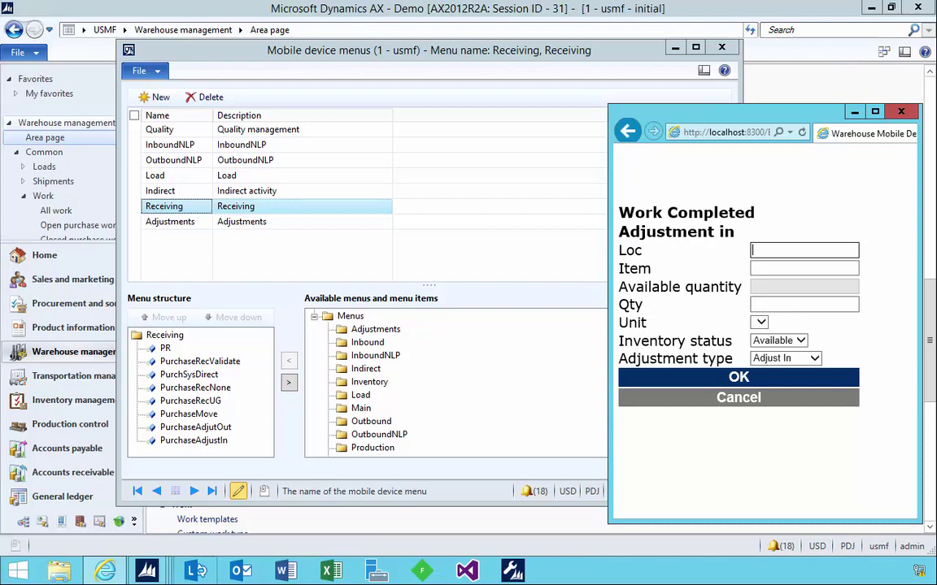
click(147, 571)
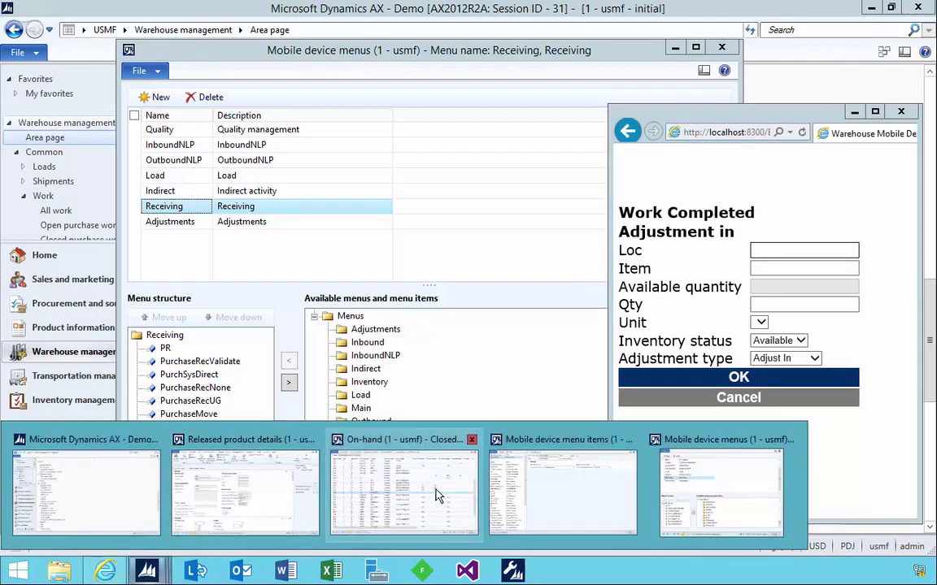
Step: Filter the X615 on-hand list by location WMSSTOCK2 and confirm 20.00 physical inventory
click(436, 494)
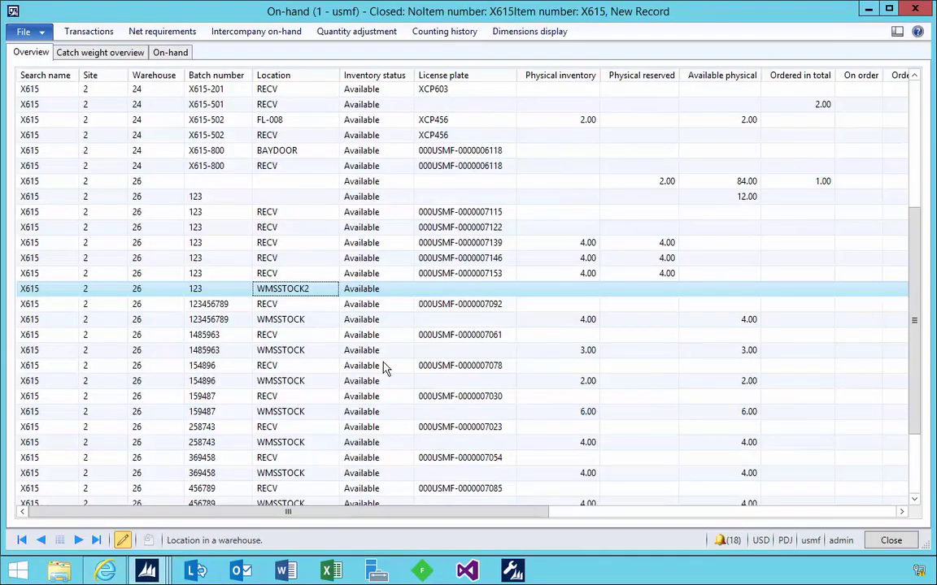
right_click(311, 298)
click(314, 383)
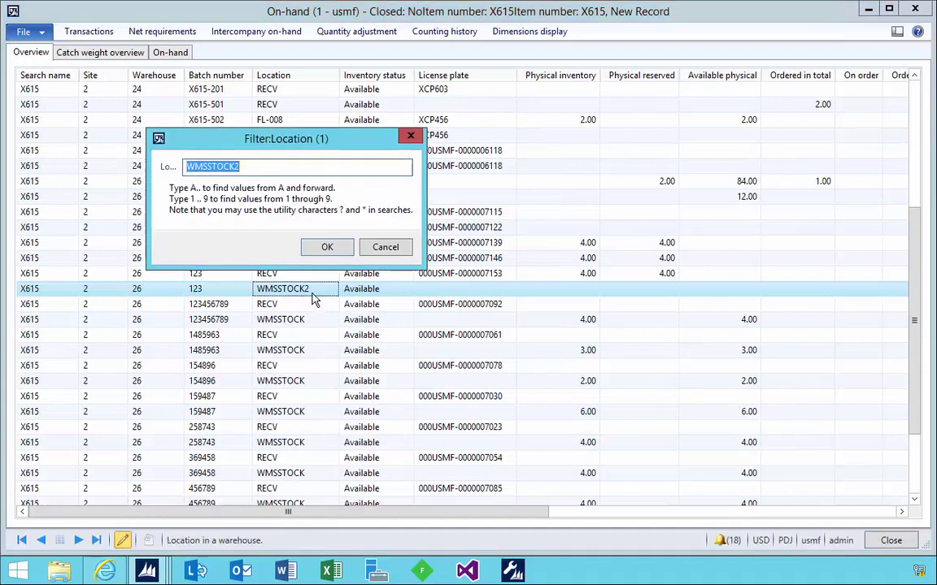
click(327, 246)
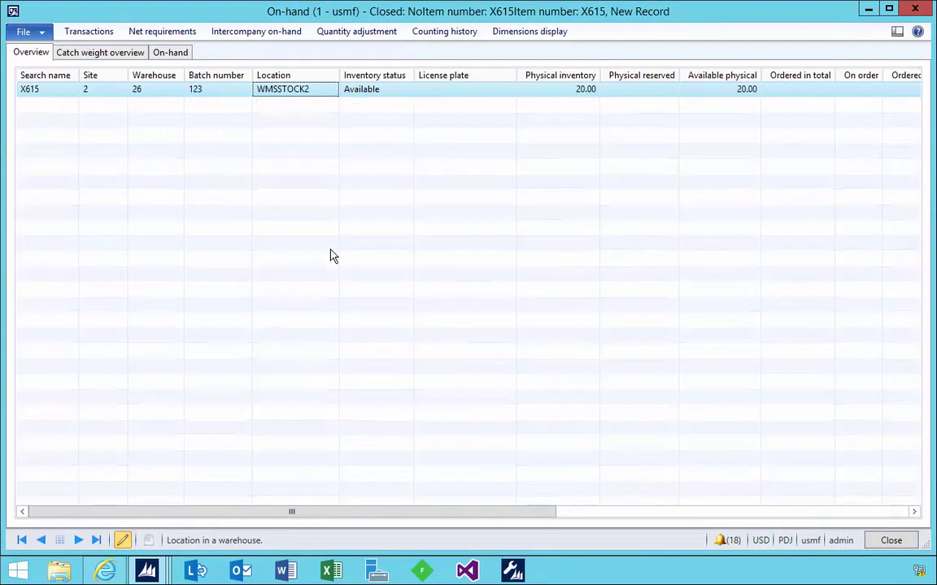
click(575, 95)
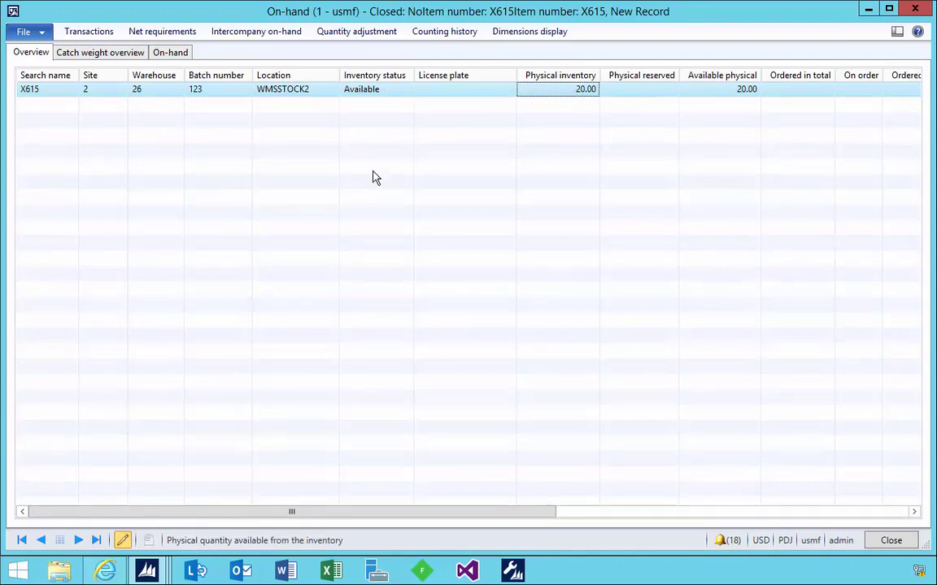
Step: Bring the mobile portal's Work Completed screen back in front of the on-hand list
click(110, 568)
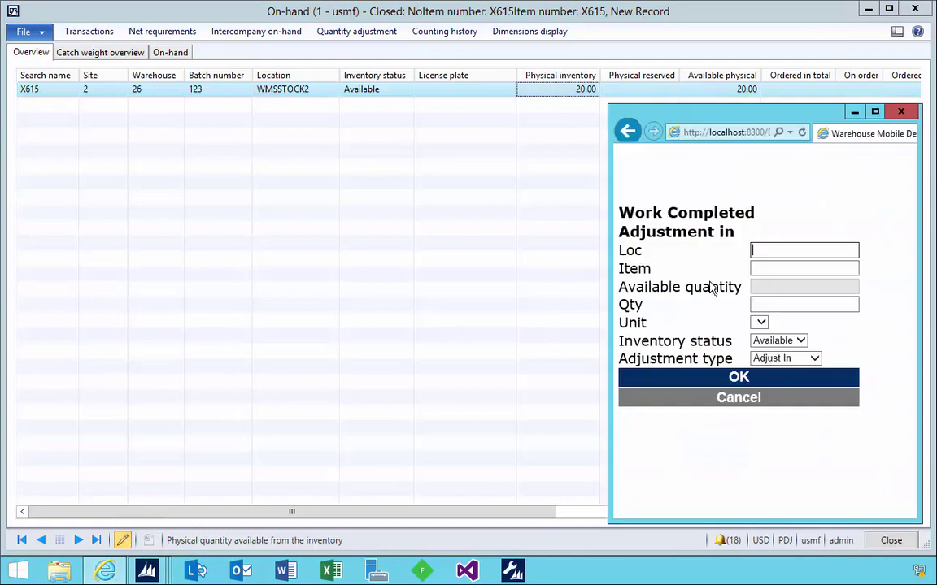